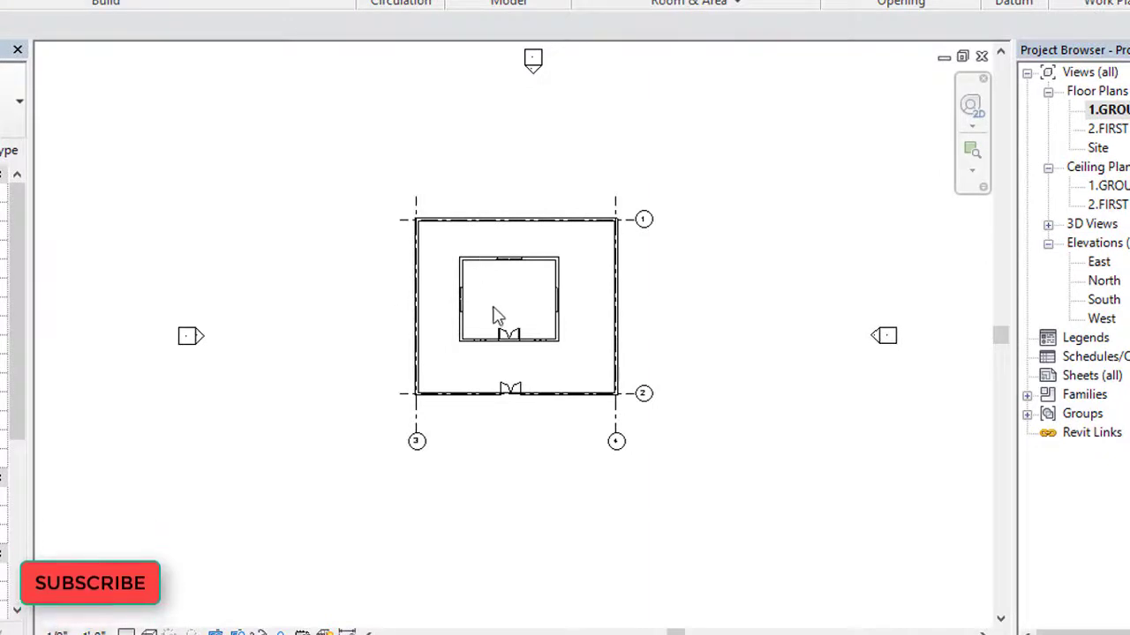
Zoom and pan the ground floor plan to recentre the house
scroll(494, 313, "up", 3)
scroll(499, 336, "up", 1)
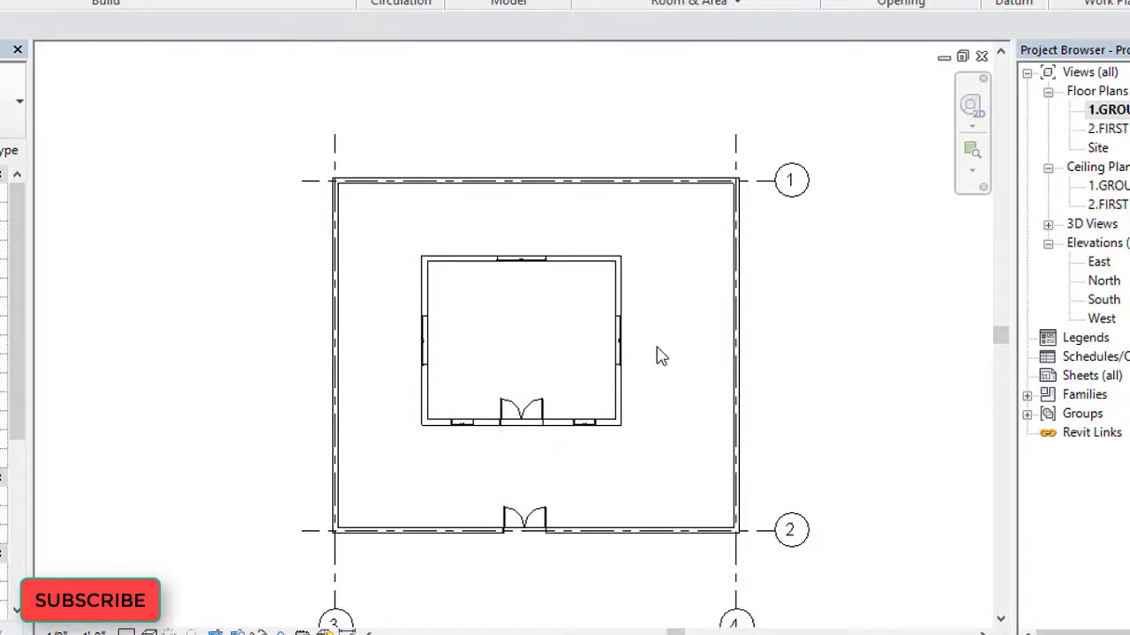
scroll(633, 314, "down", 2)
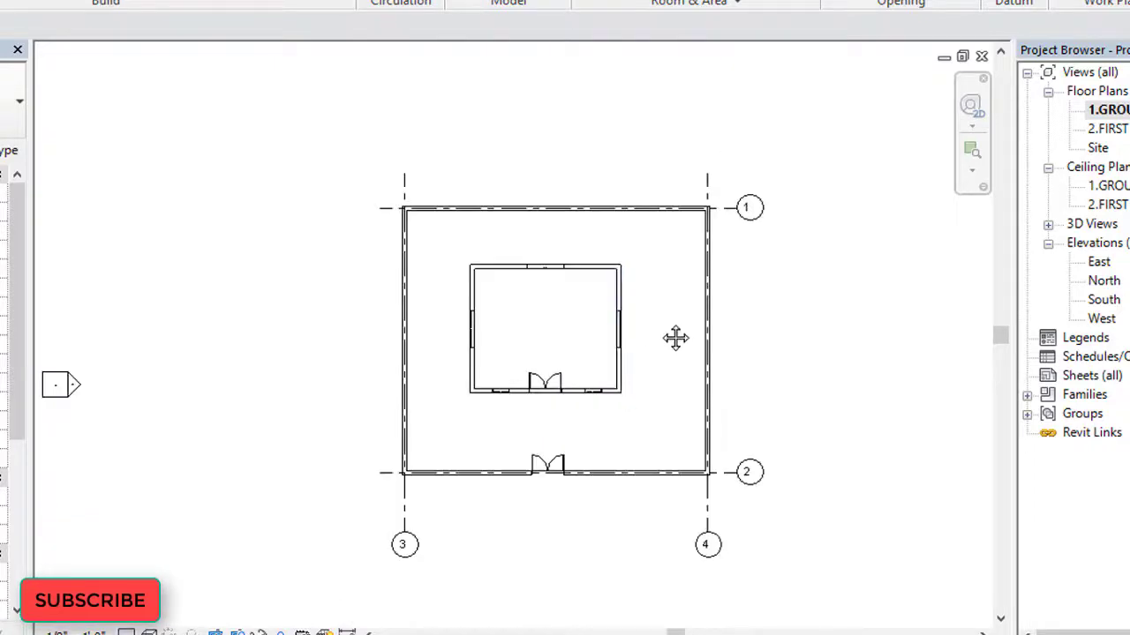
middle_click_drag(675, 337, 617, 308)
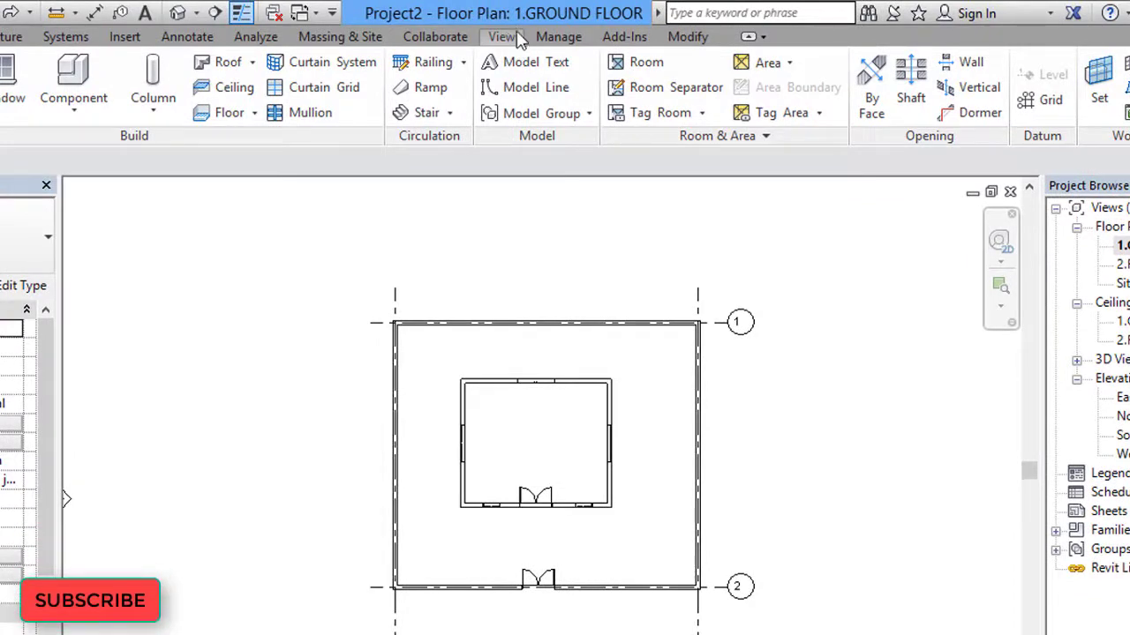
Open the default 3D view and inspect the house from the front and an angle
left_click(505, 39)
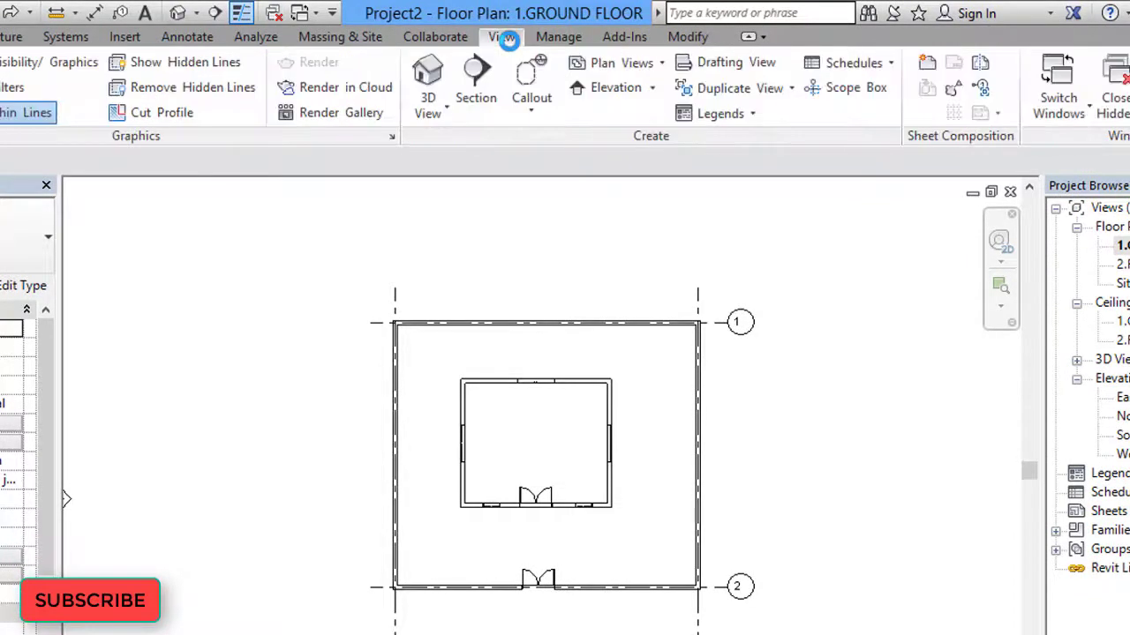
left_click(429, 81)
scroll(688, 300, "down", 3)
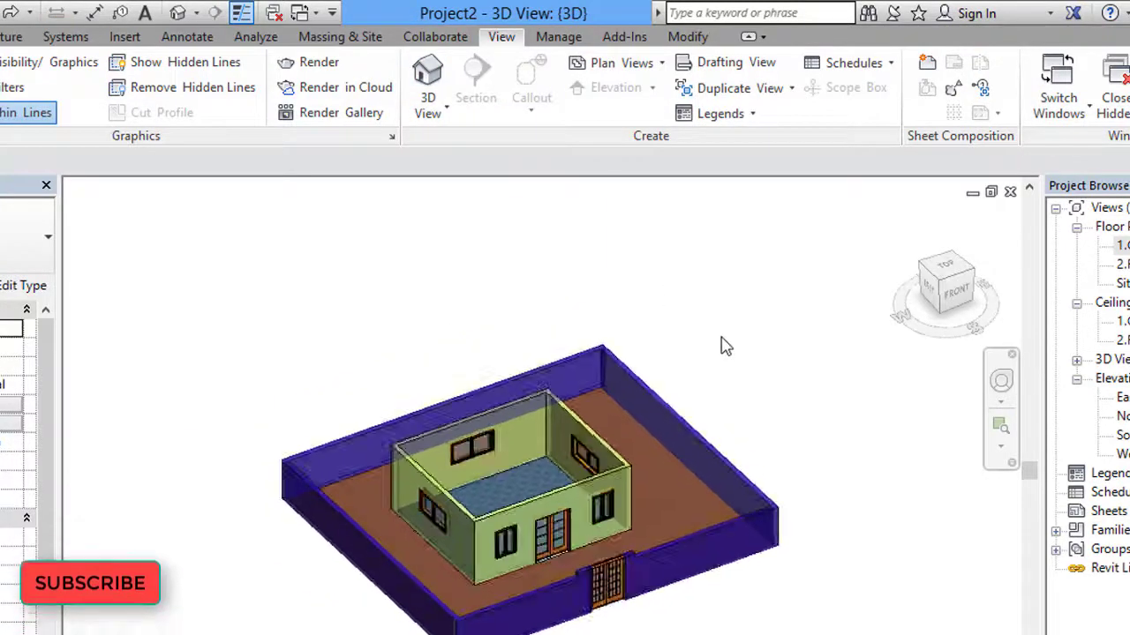
scroll(724, 345, "up", 5)
middle_click_drag(723, 345, 795, 307)
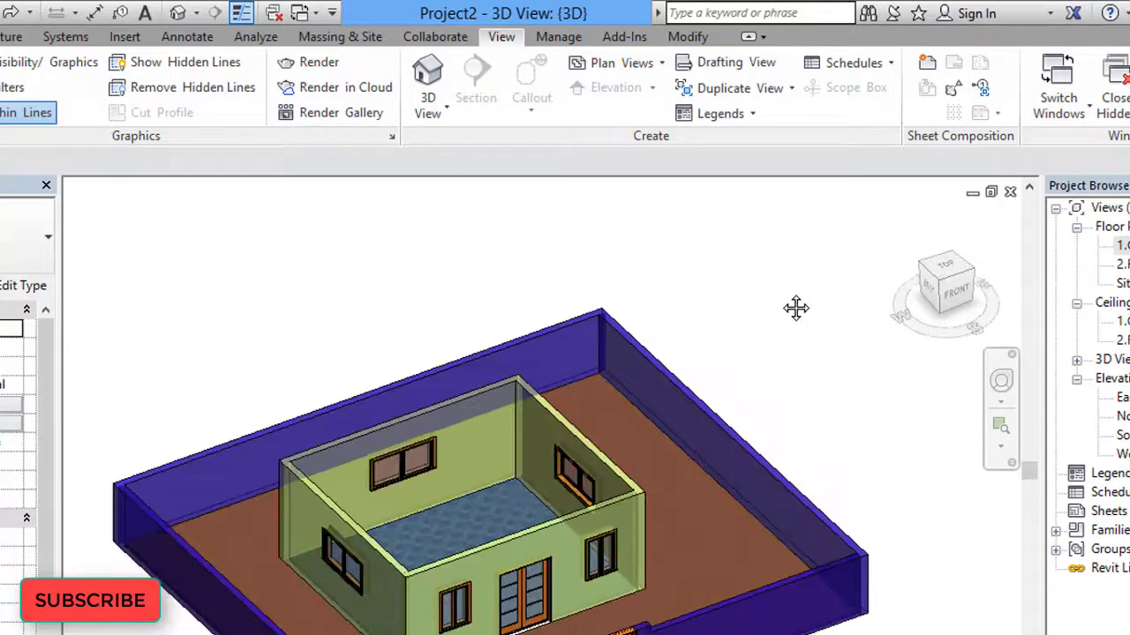
left_click(967, 300)
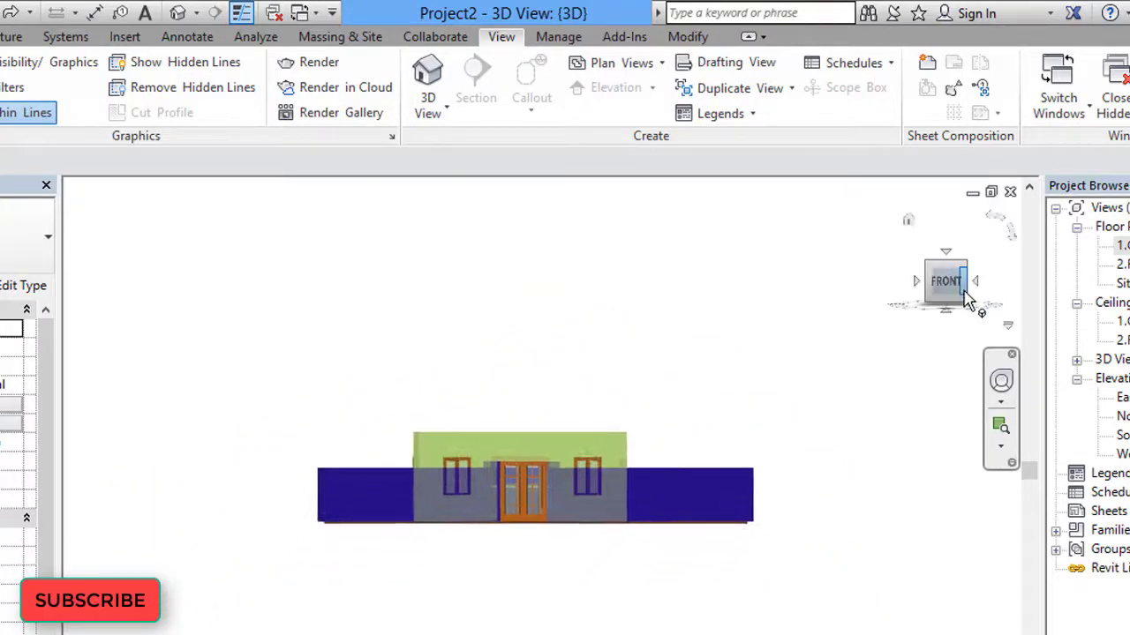
left_click(955, 305)
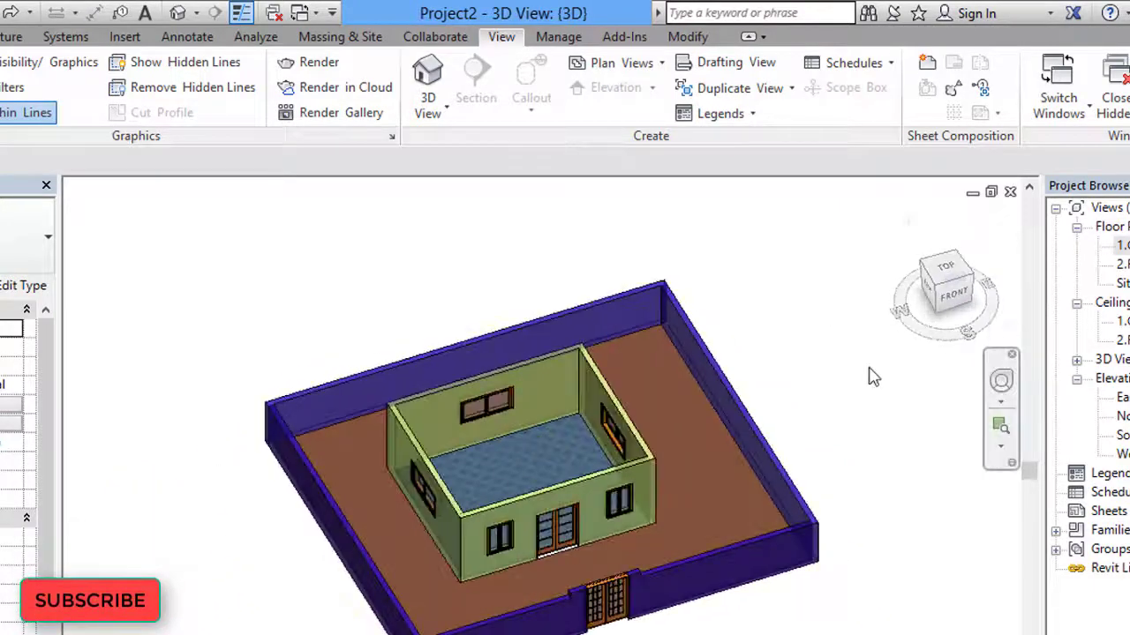
Reorient the 3D model toward the front, then return to the 1.GROUND FLOOR plan
scroll(873, 377, "down", 2)
scroll(649, 442, "up", 3)
scroll(769, 379, "down", 2)
middle_click_drag(768, 378, 715, 457)
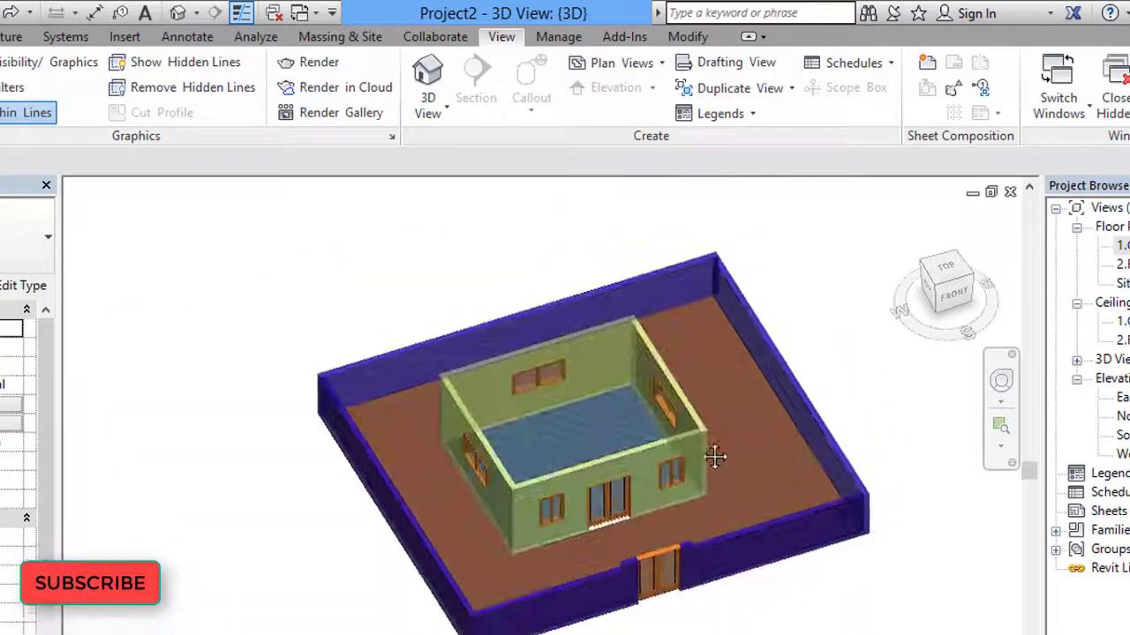
scroll(706, 456, "up", 1)
scroll(696, 457, "up", 3)
scroll(689, 521, "down", 3)
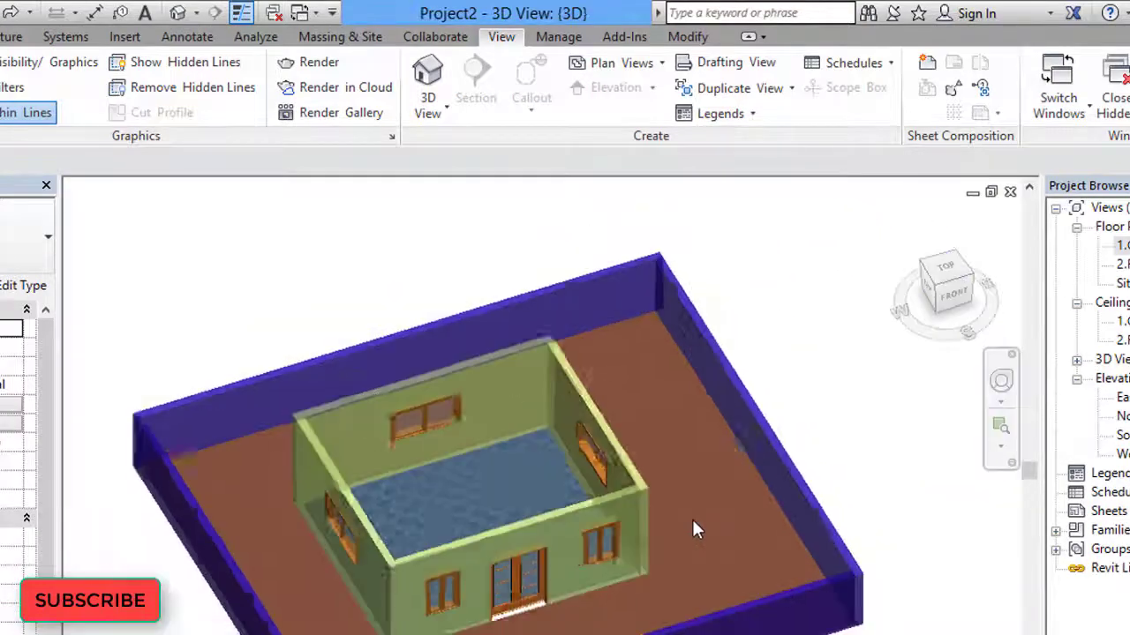
scroll(692, 528, "down", 2)
left_click(949, 304)
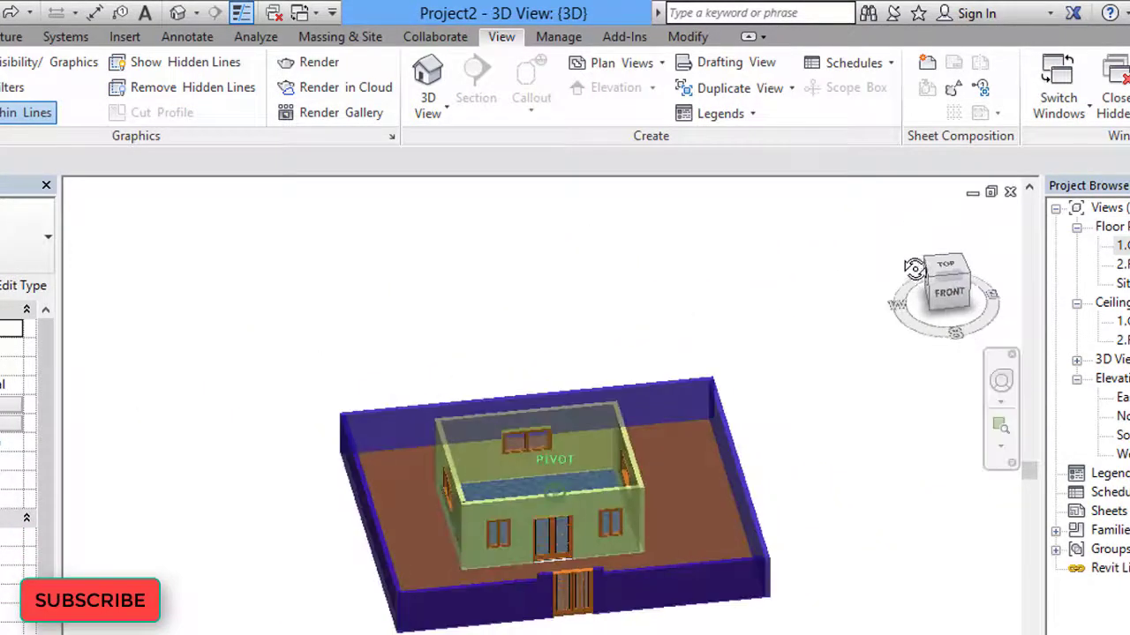
double_click(1124, 245)
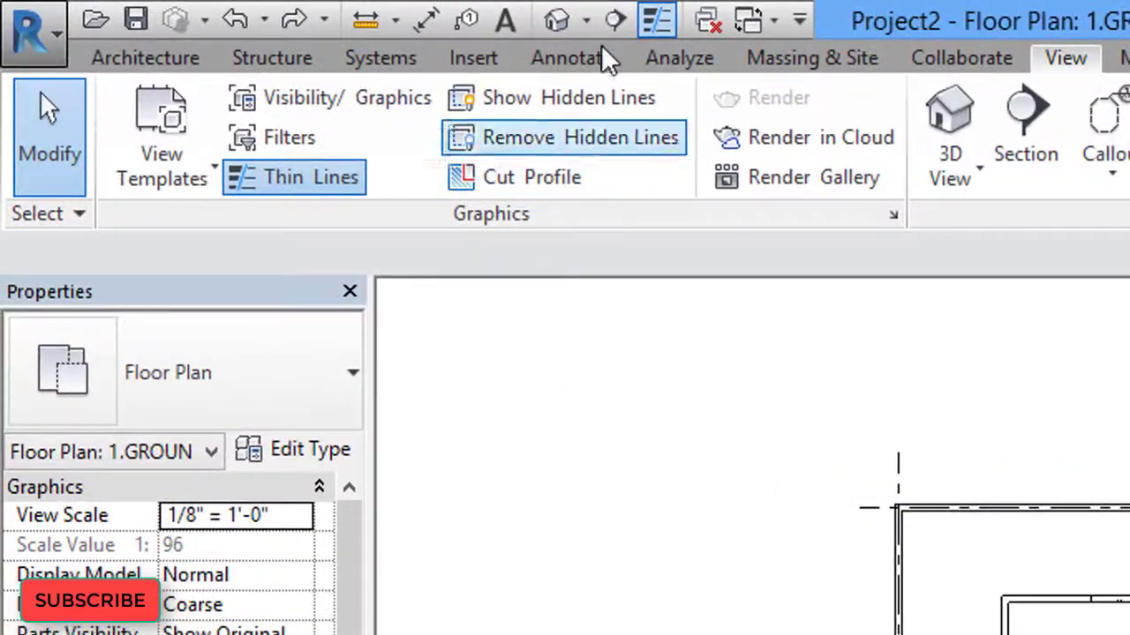
Start a Basic Ceiling Generic and set its Height Offset From Level to 10'
left_click(176, 67)
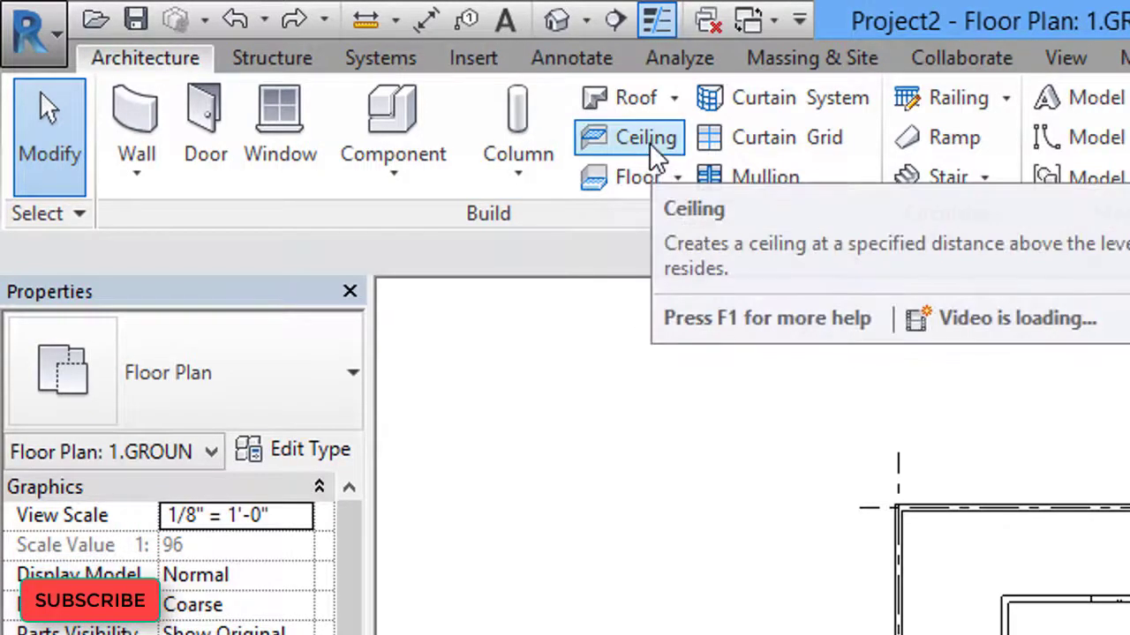
left_click(655, 157)
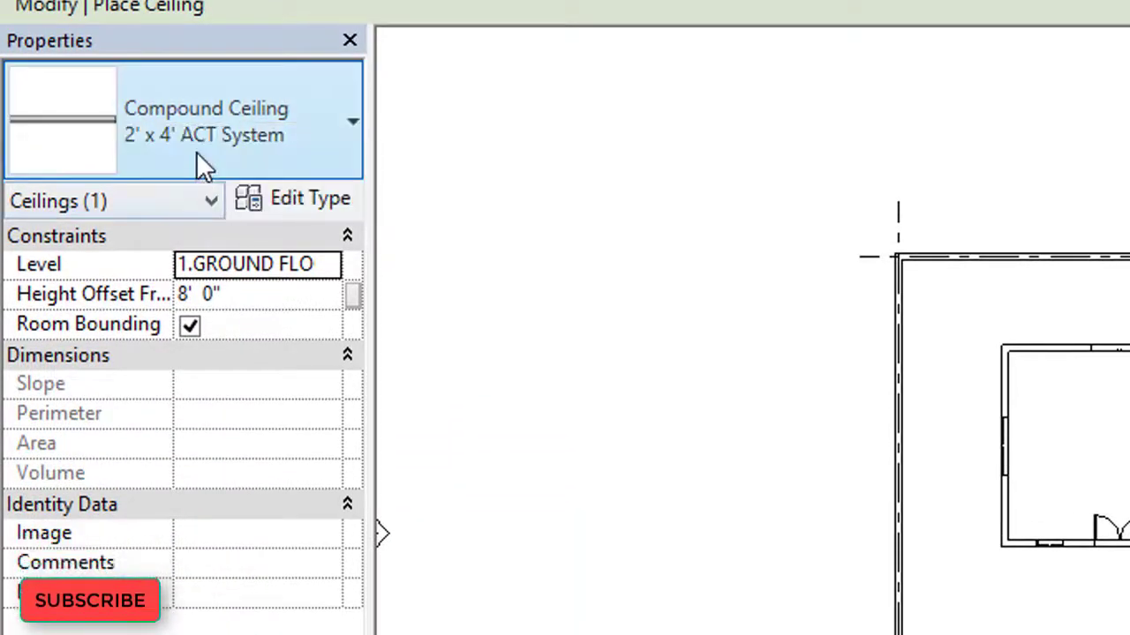
left_click(348, 125)
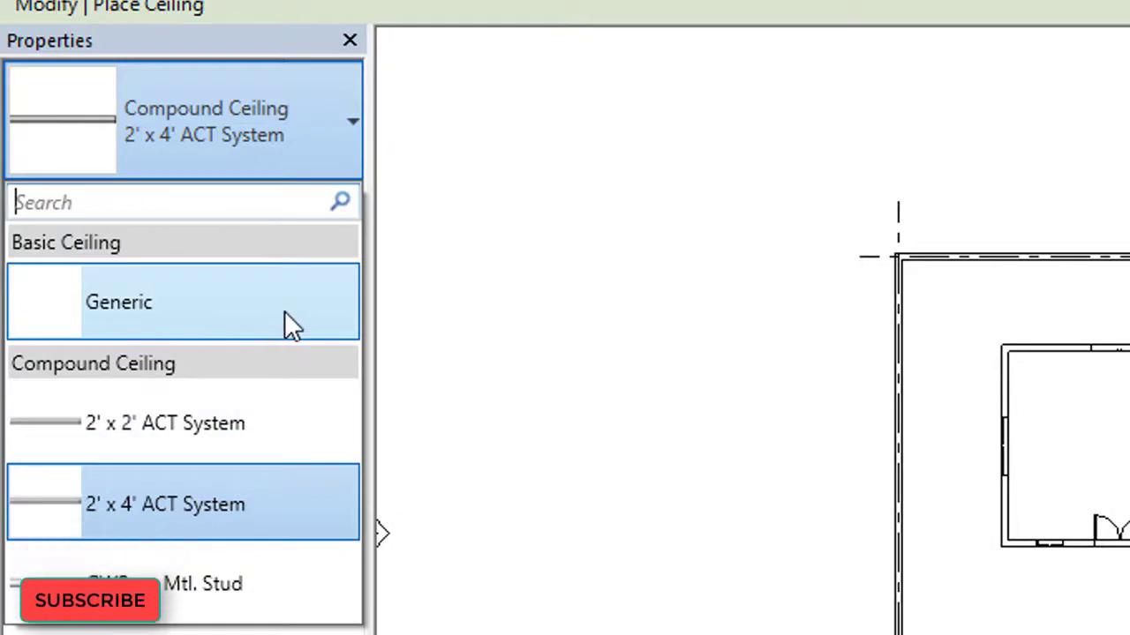
left_click(289, 312)
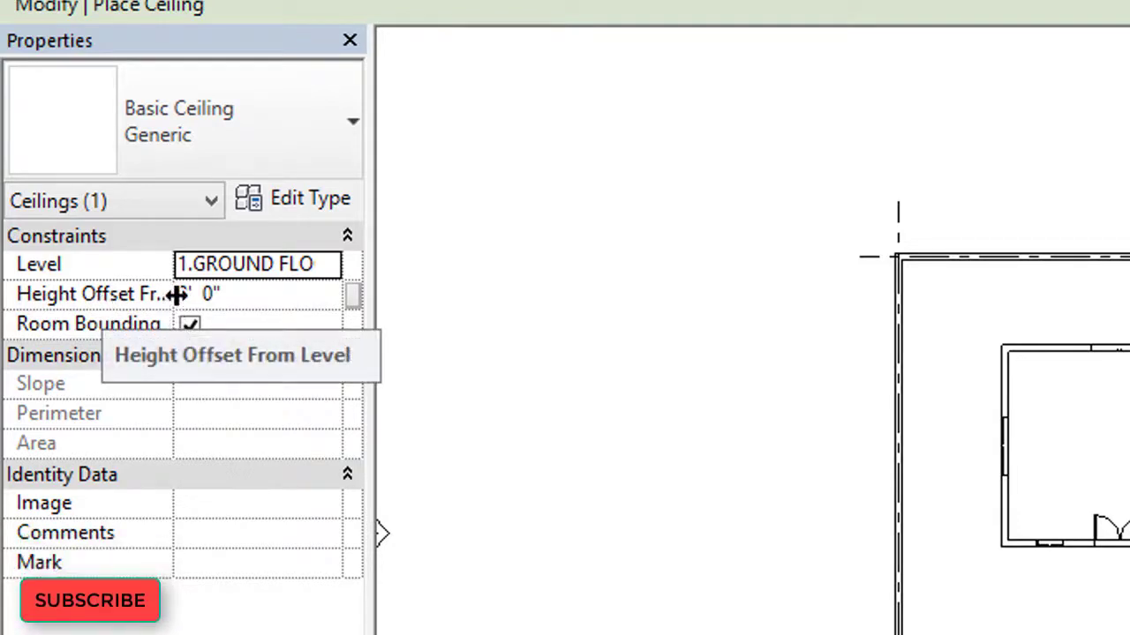
left_click_drag(177, 293, 242, 295)
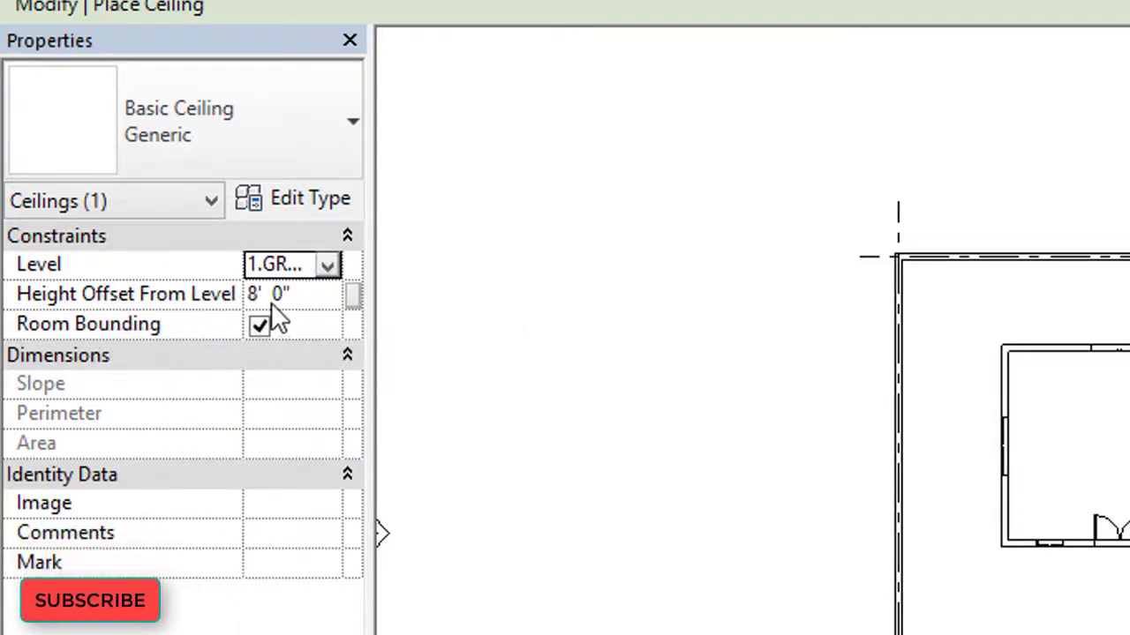
left_click(259, 294)
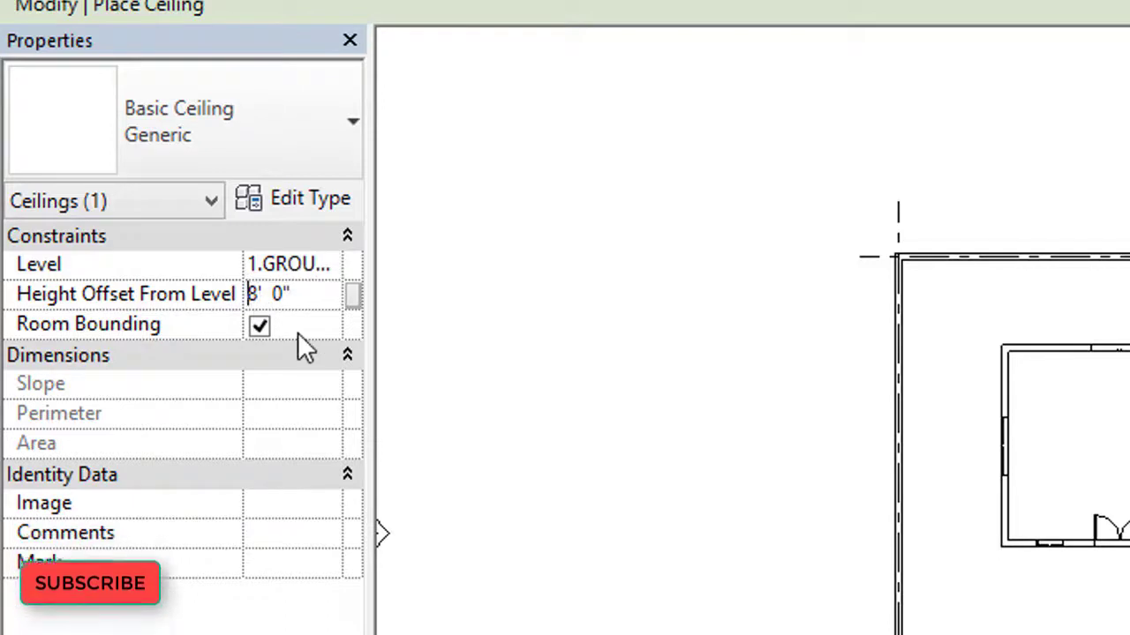
key("Delete")
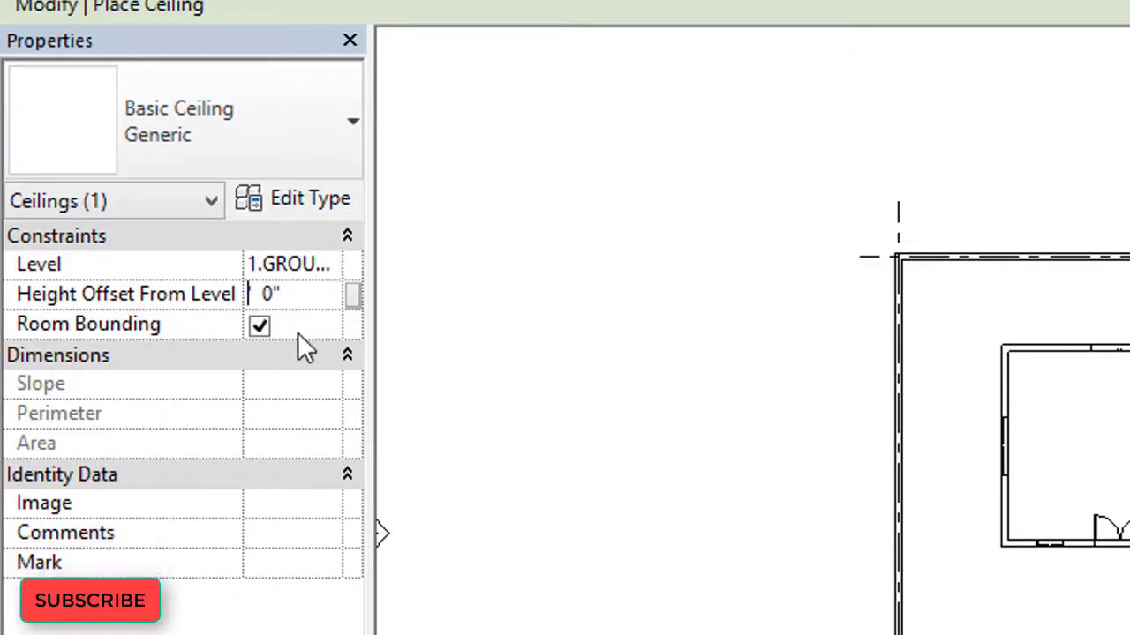
type("10")
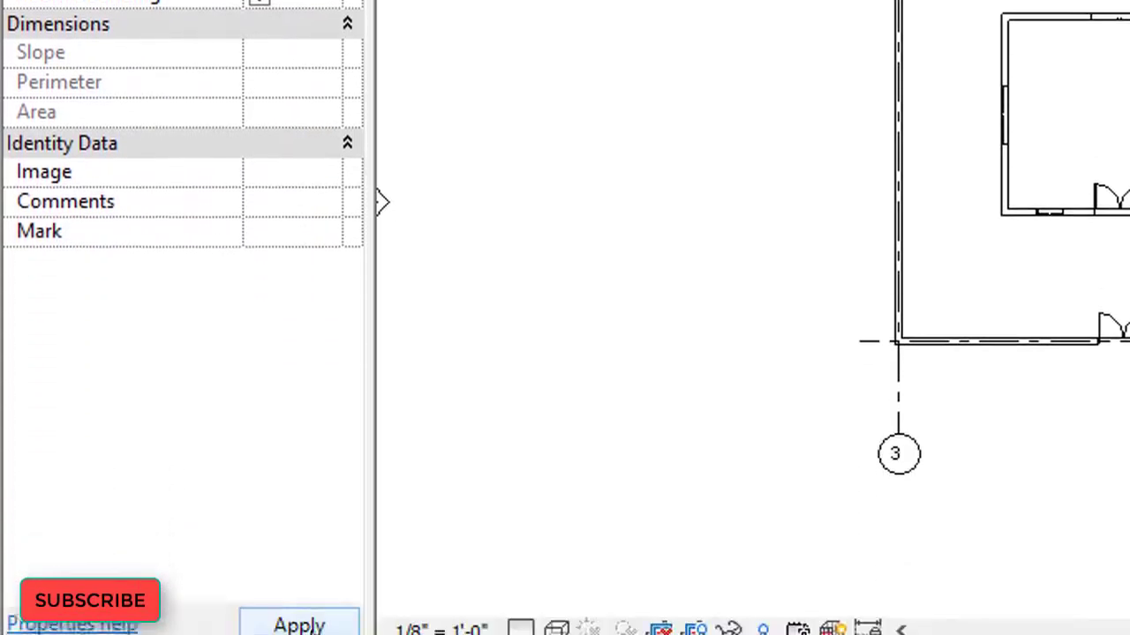
Apply the 10' offset and switch to Sketch Ceiling mode
left_click(309, 577)
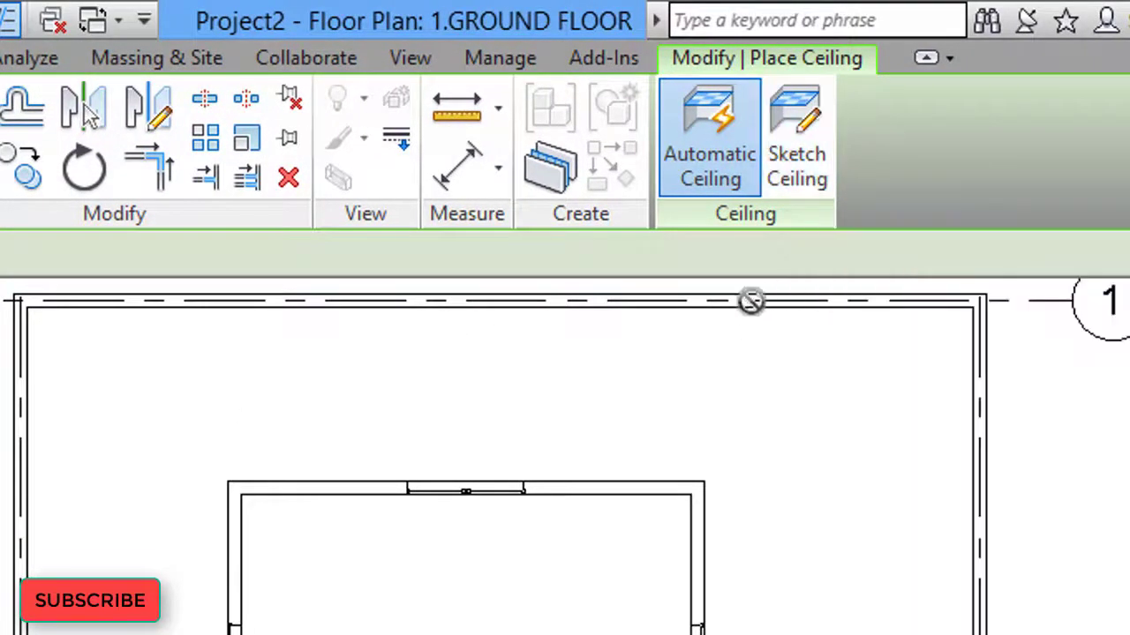
left_click(807, 149)
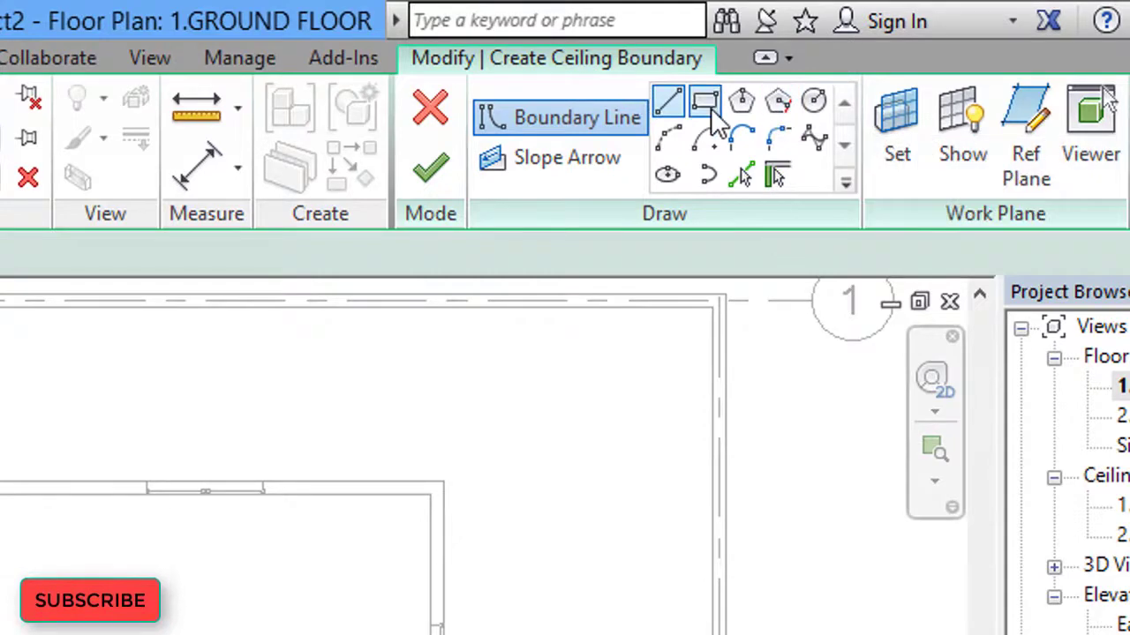
Draw a rectangular ceiling boundary from corner to corner of the inner room and finish it
left_click(713, 111)
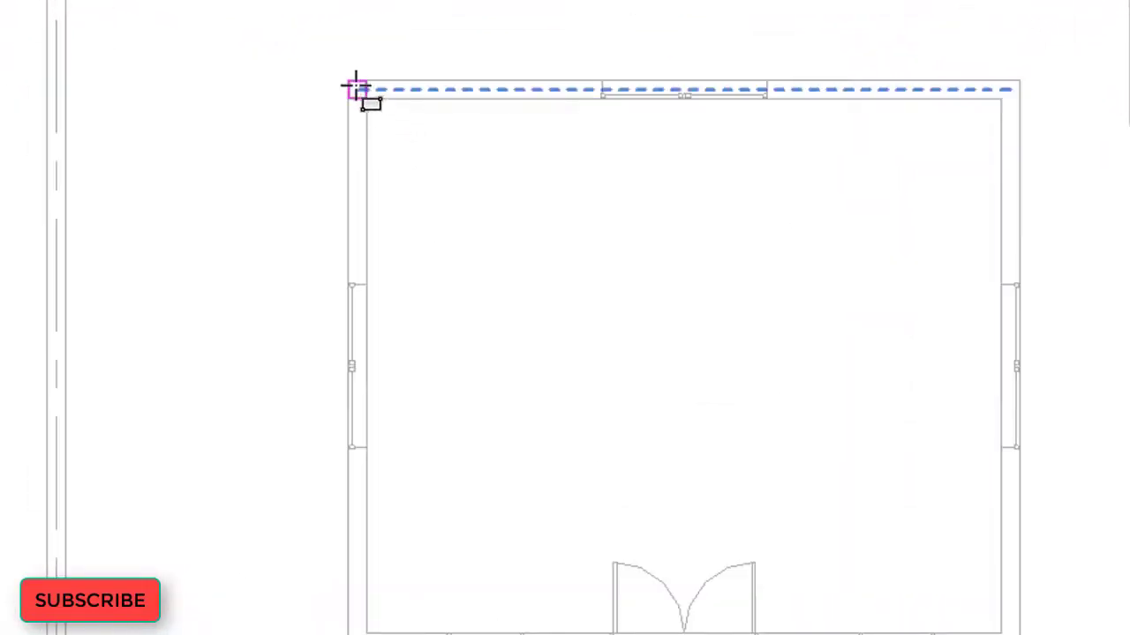
left_click(348, 80)
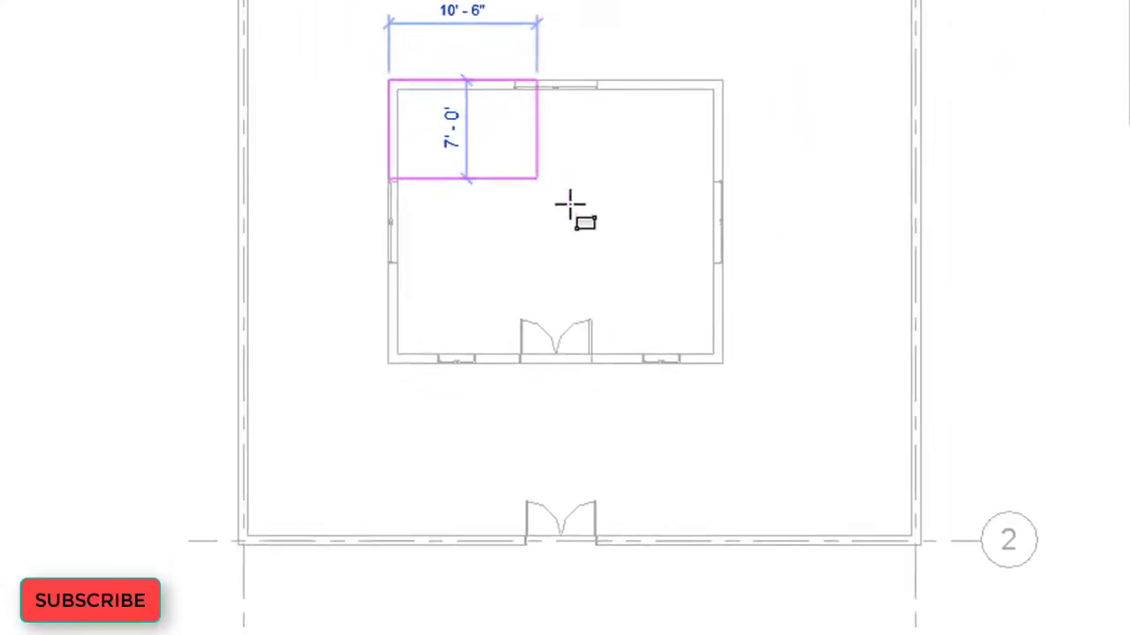
left_click(722, 363)
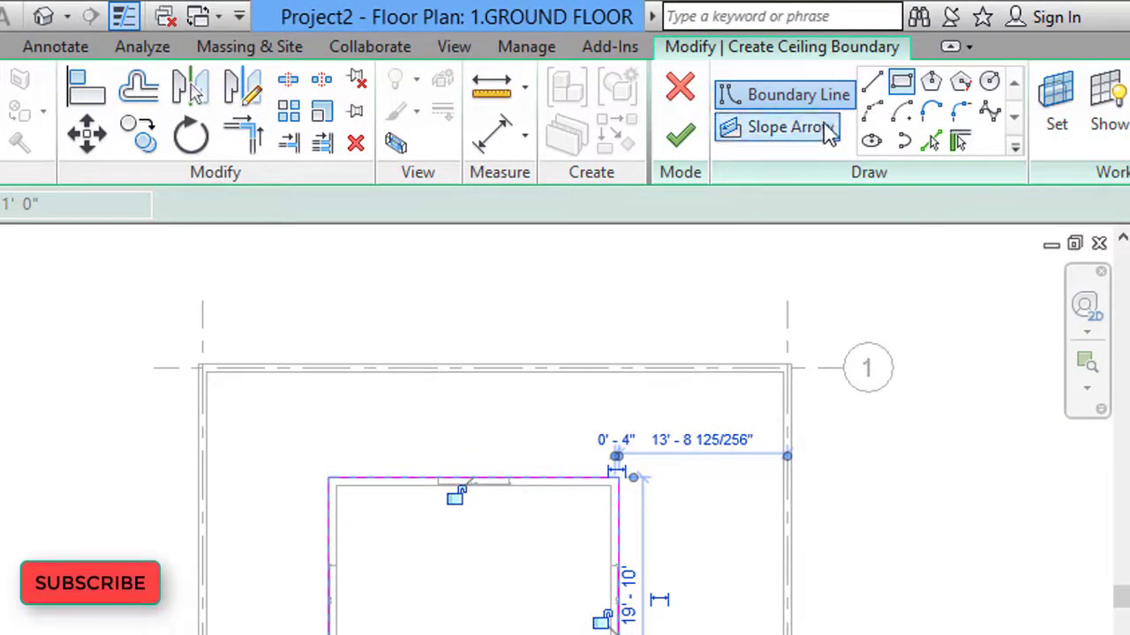
left_click(680, 142)
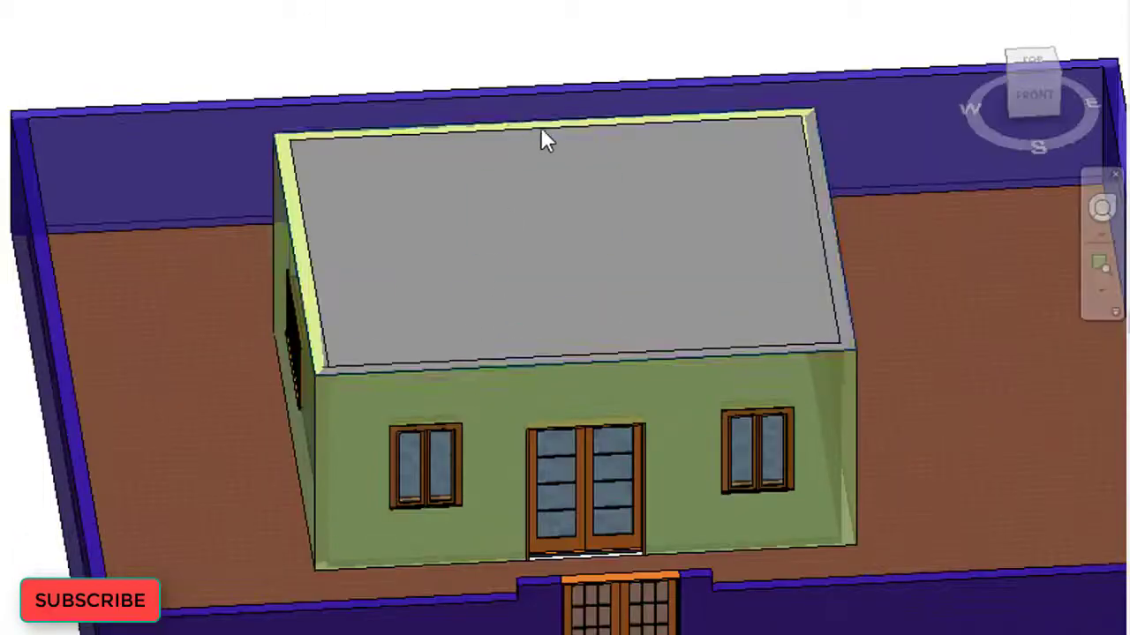
Check the room ceiling in 3D, deselect it, and reopen the 1.GROUND FLOOR plan
left_click(541, 142)
key("Escape")
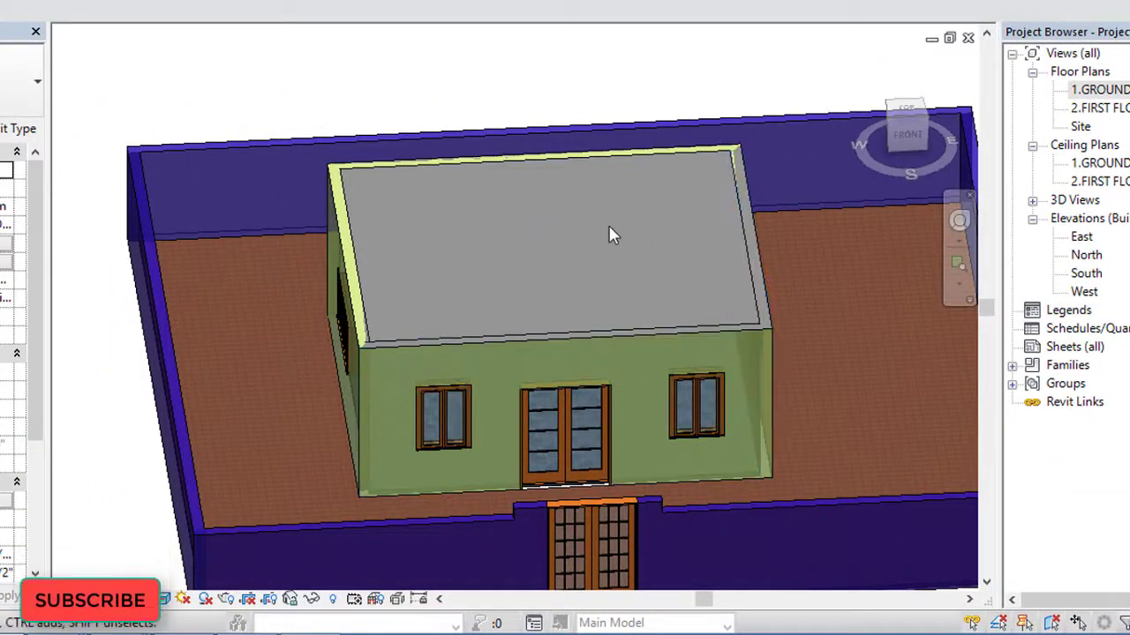
scroll(561, 231, "down", 3)
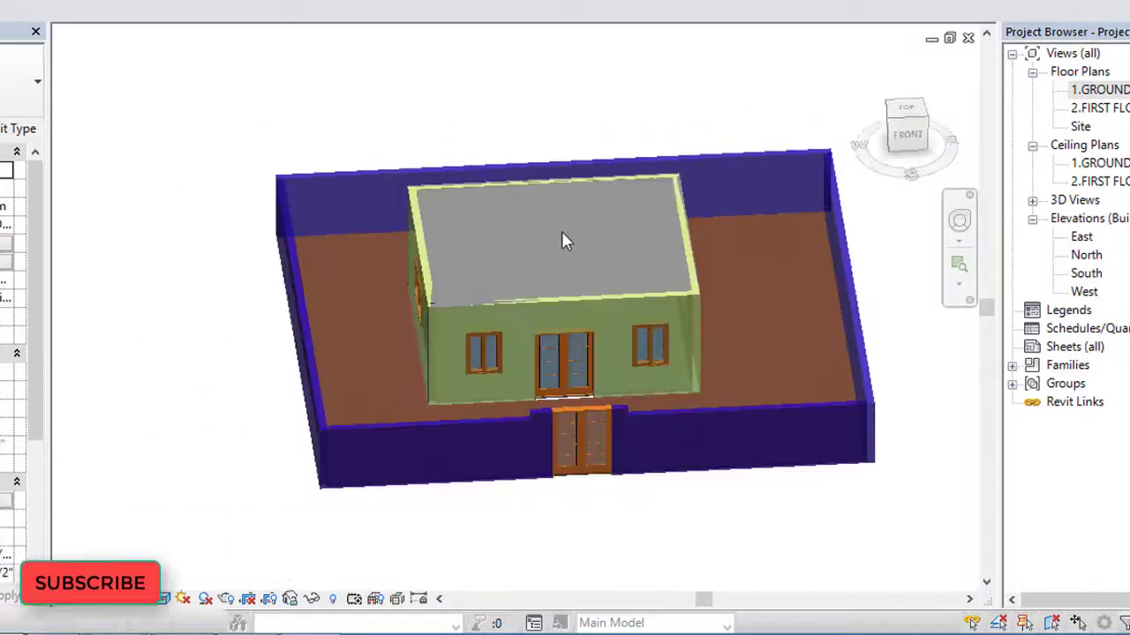
scroll(490, 260, "up", 1)
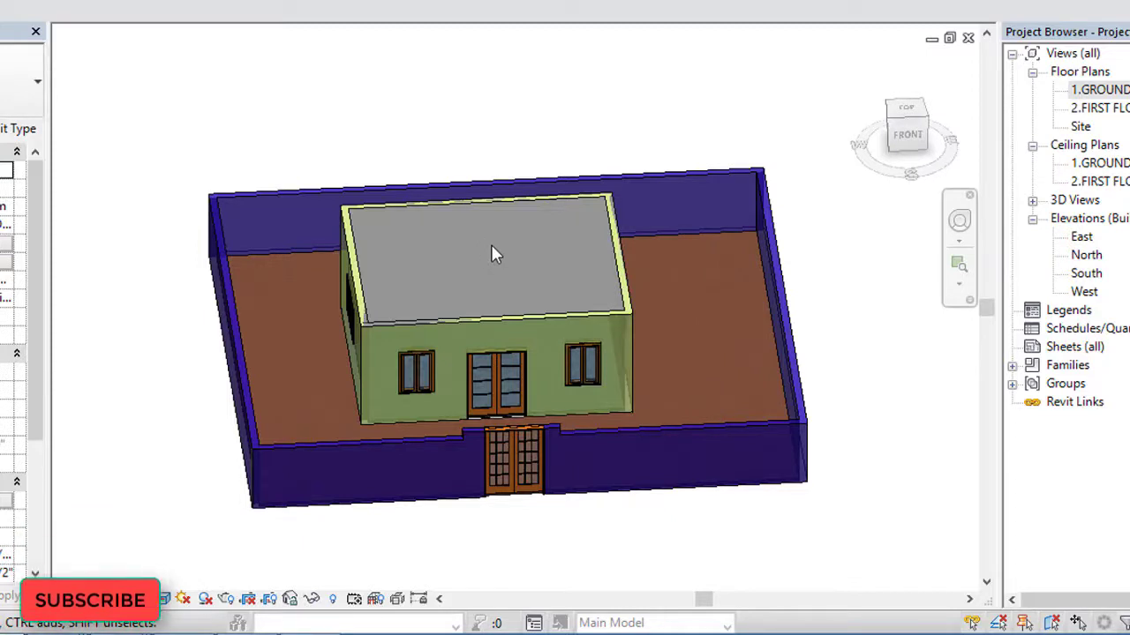
double_click(1100, 91)
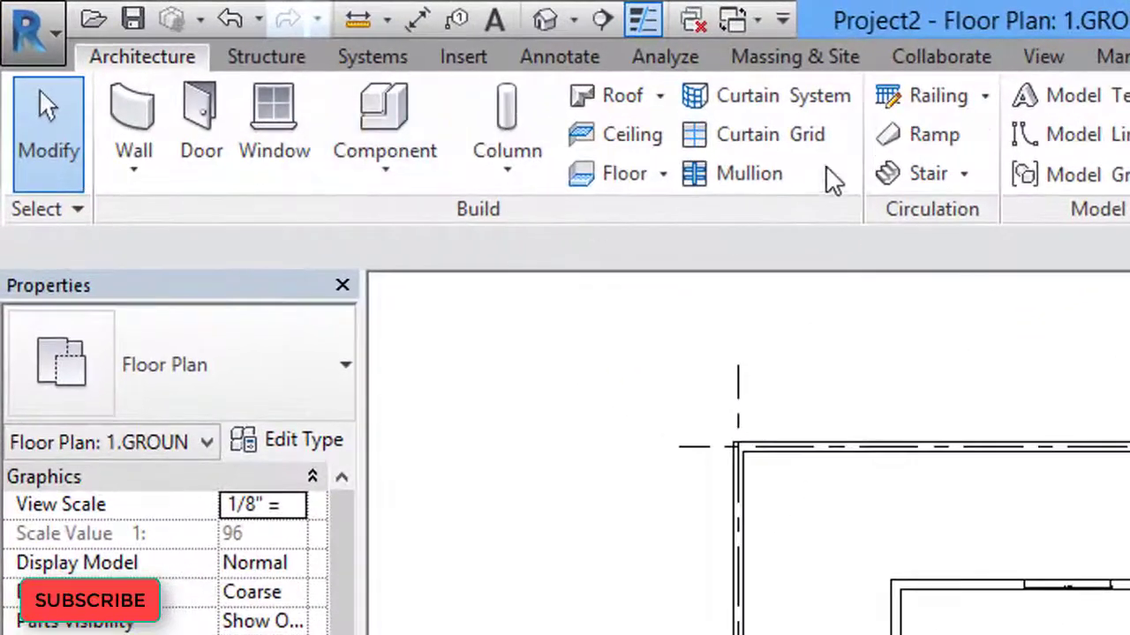
Sketch a 32' by 27' rectangular ceiling enclosing the inner room and finish it
left_click(647, 141)
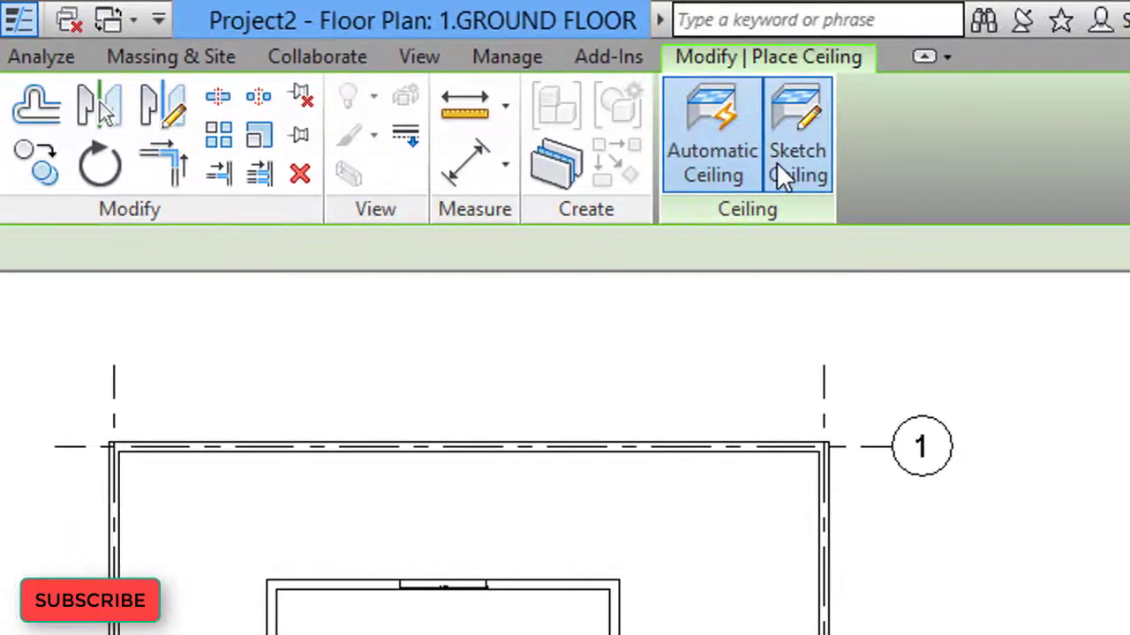
left_click(776, 162)
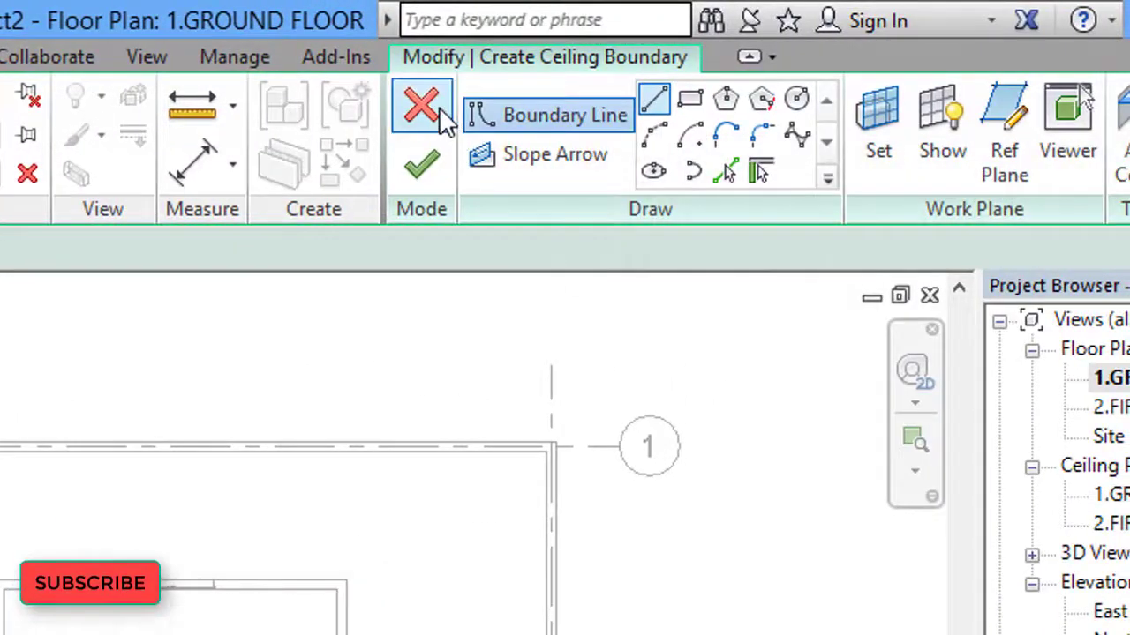
left_click(697, 103)
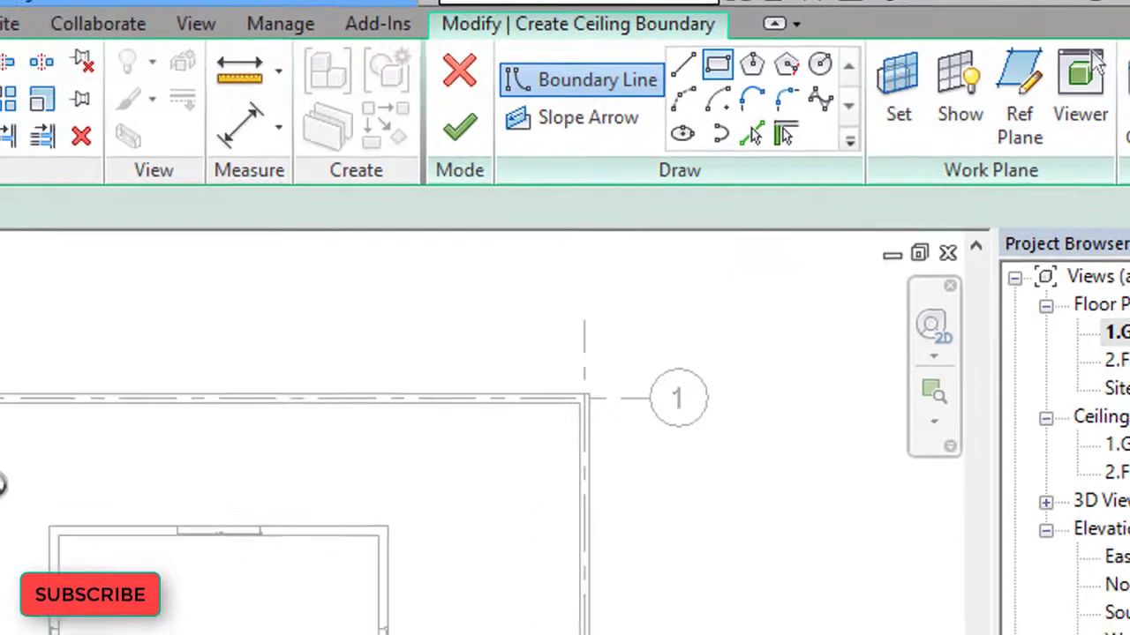
left_click(341, 170)
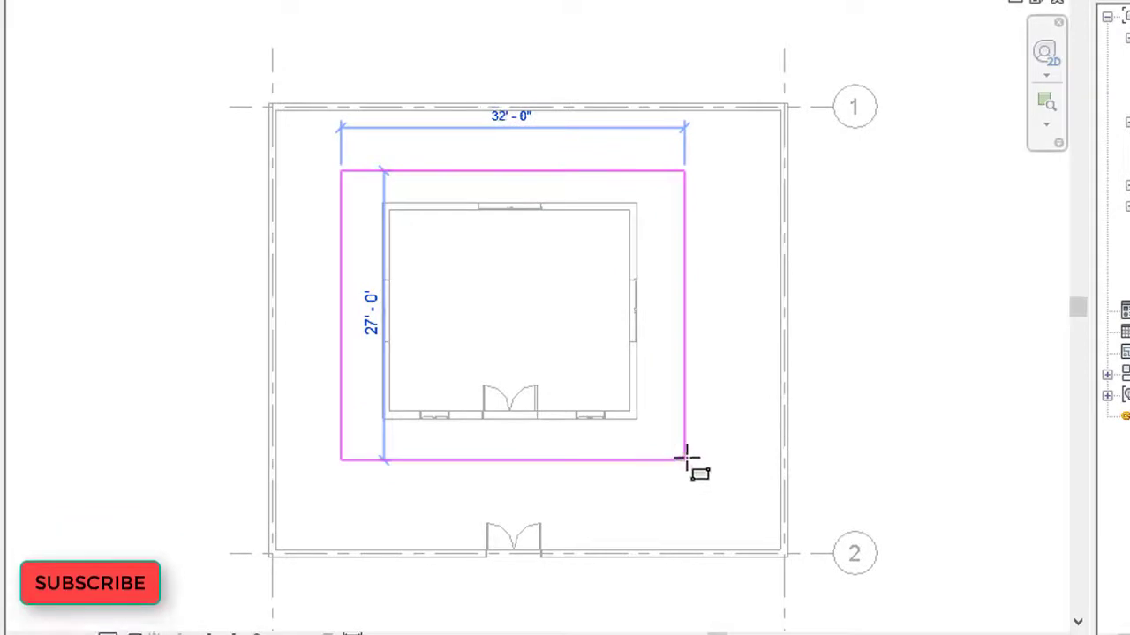
left_click(690, 455)
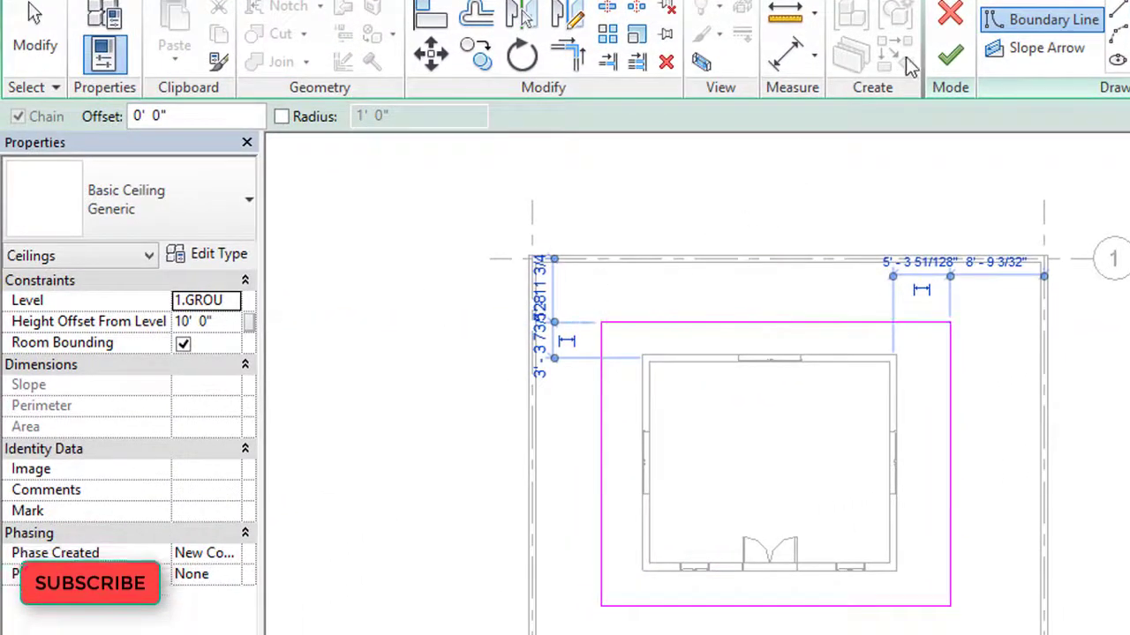
left_click(948, 62)
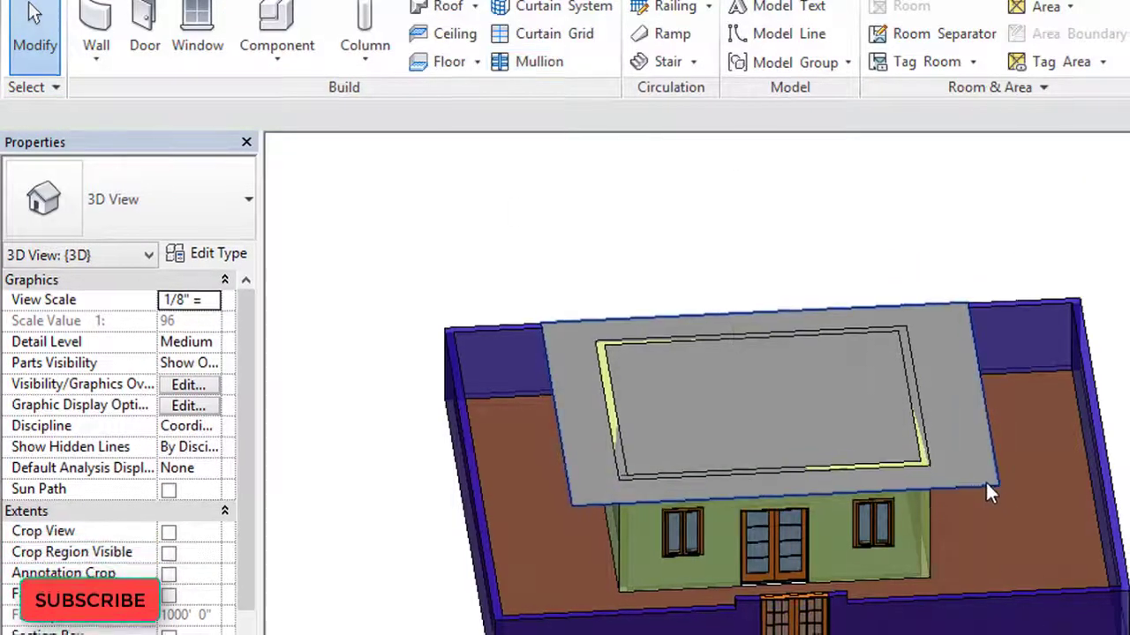
Select the large 861.25 SF ceiling and view the model from TOP
left_click(987, 483)
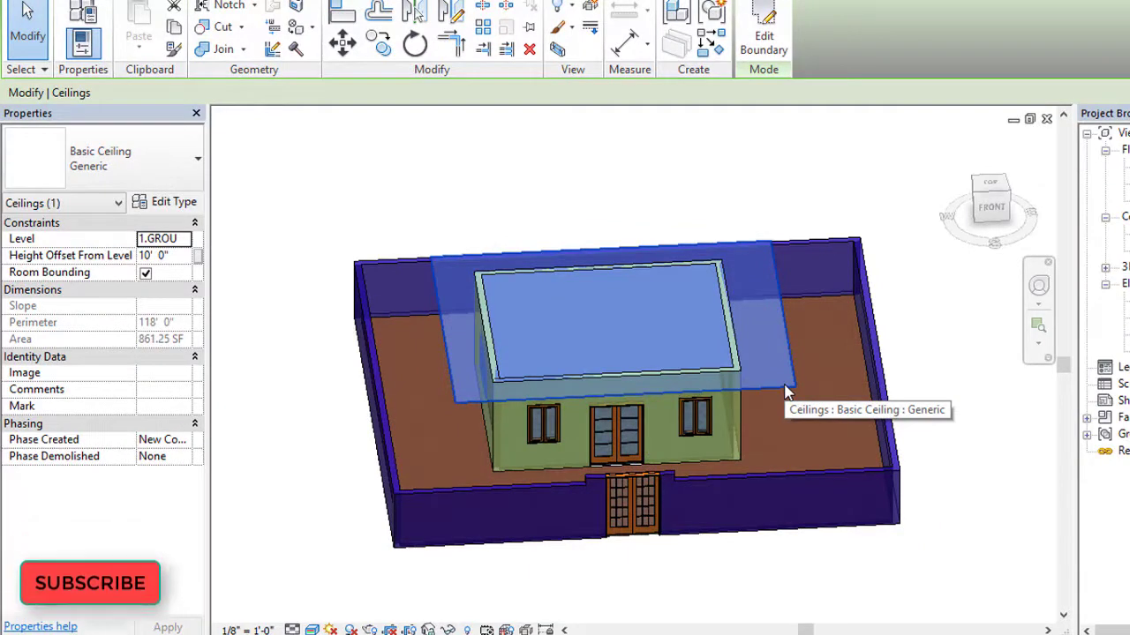
left_click(990, 186)
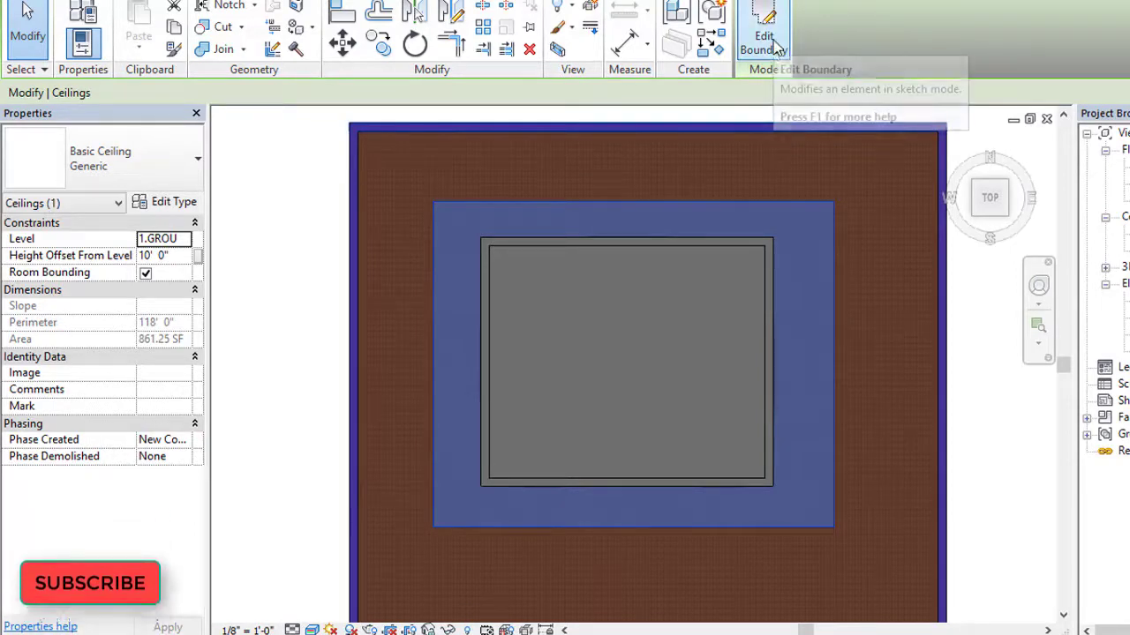
Slant the large ceiling's right edge inward, rejoining the bottom edge, to reach 749.63 SF
left_click(774, 59)
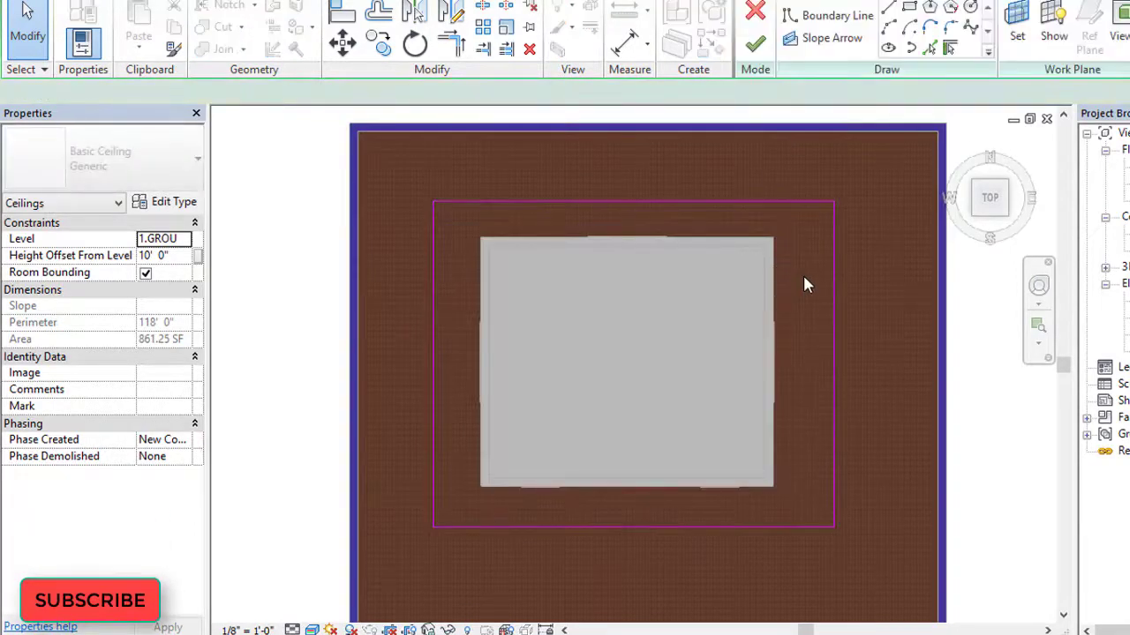
mouse_move(944, 161)
left_mouse_down()
mouse_move(826, 550)
mouse_move(810, 526)
mouse_move(742, 527)
left_mouse_up()
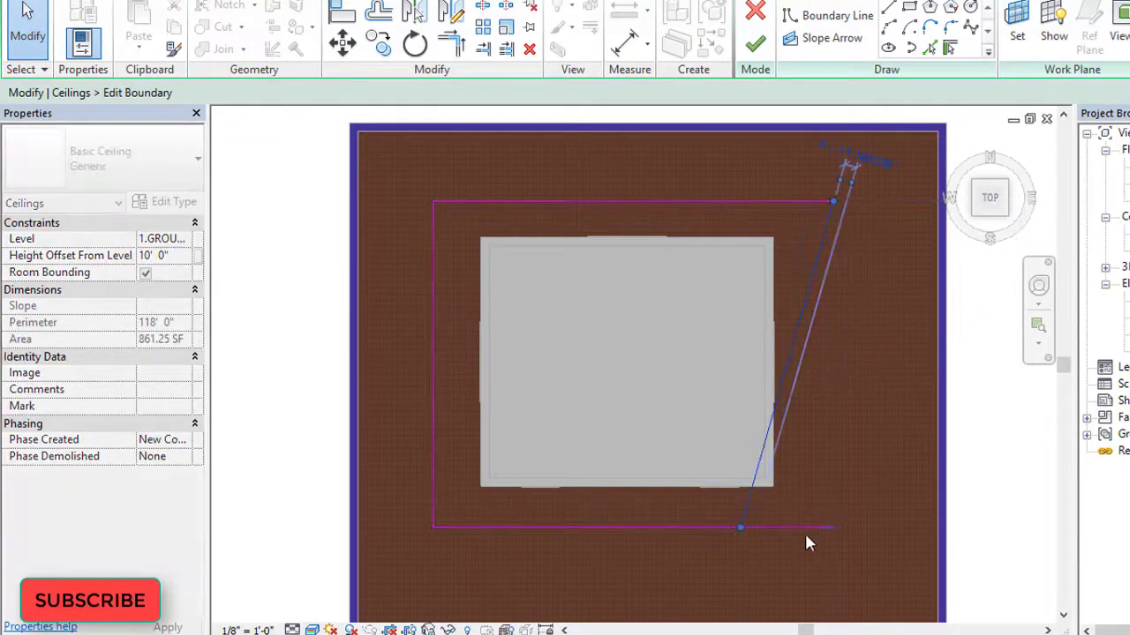
left_click(828, 529)
left_click_drag(830, 529, 741, 519)
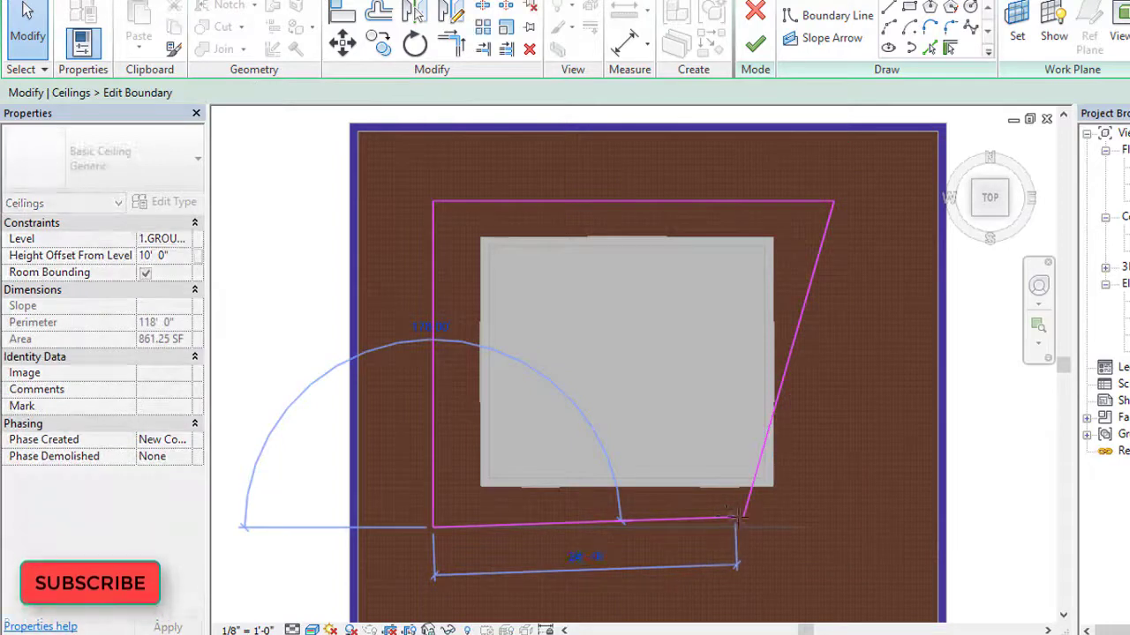
left_click(755, 44)
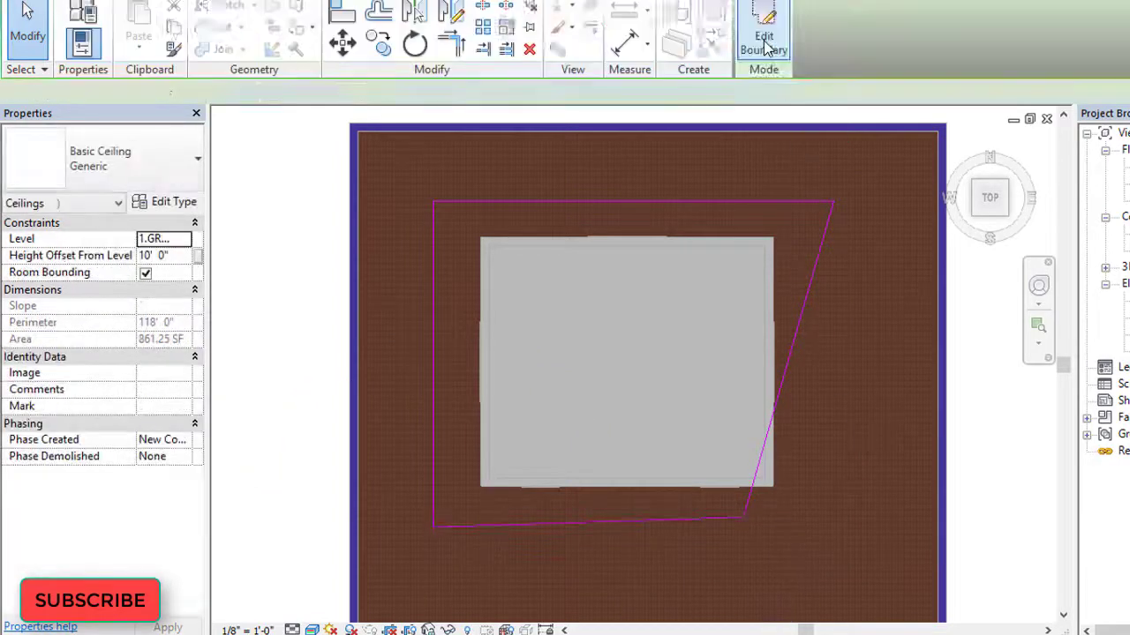
scroll(863, 221, "down", 2)
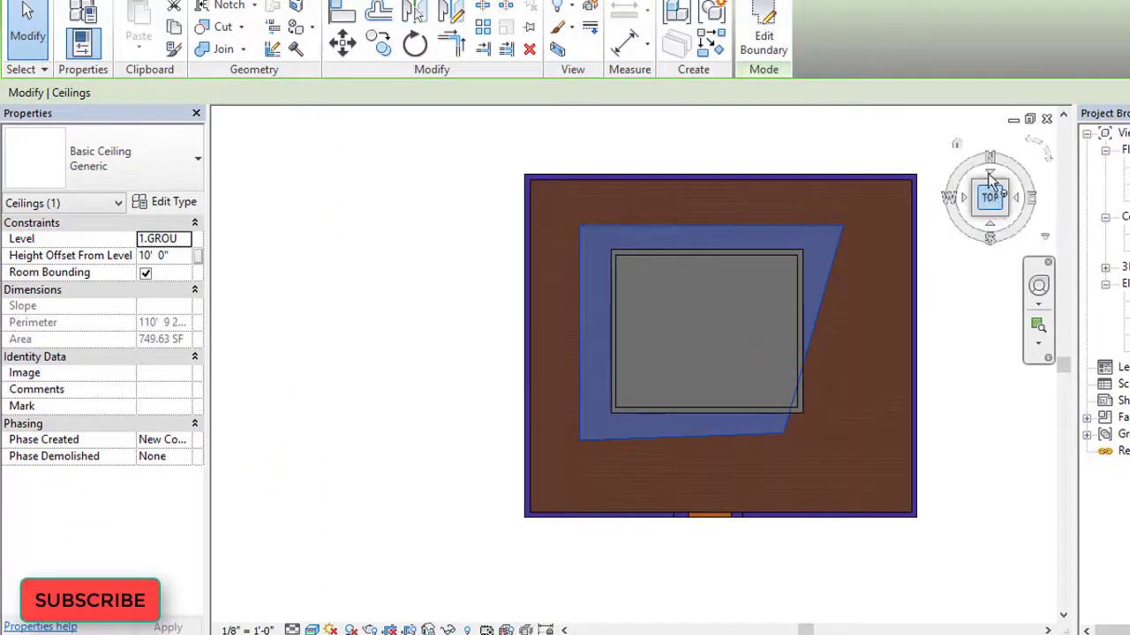
left_click_drag(993, 181, 909, 234)
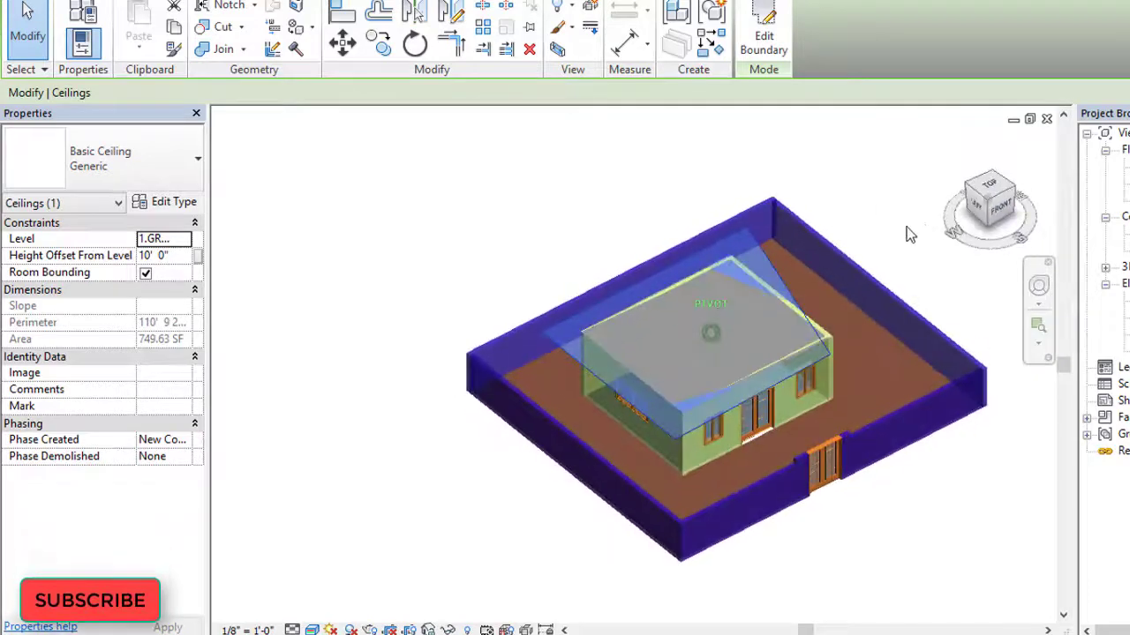
Deselect the ceiling and view the house from the top-front ViewCube edge
left_click(906, 227)
scroll(929, 256, "down", 2)
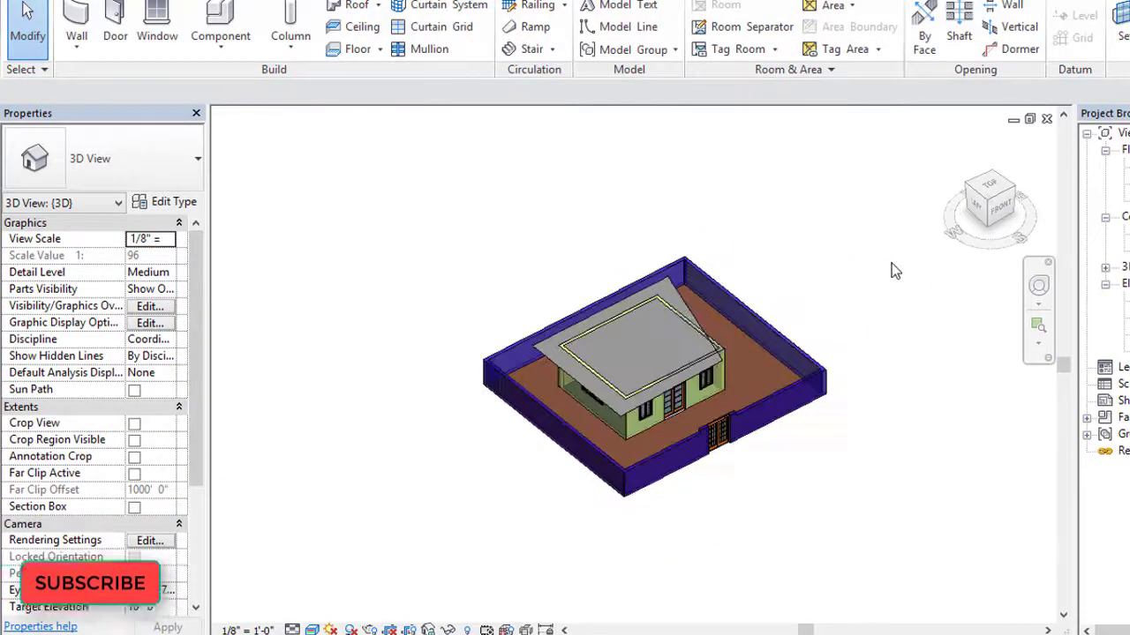
scroll(893, 270, "up", 2)
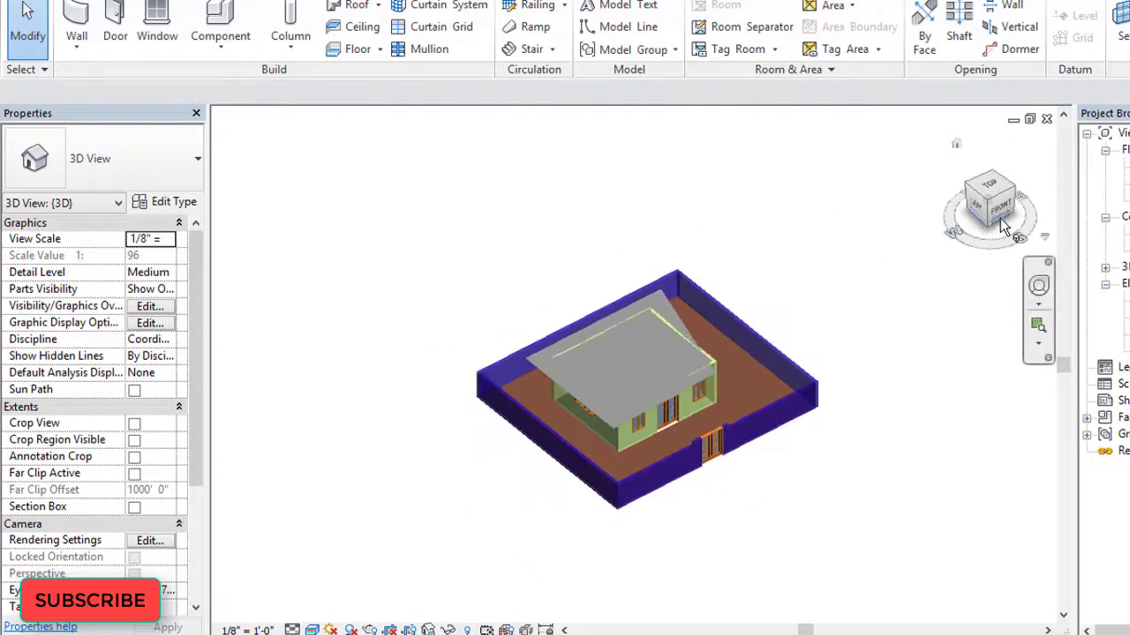
left_click(999, 212)
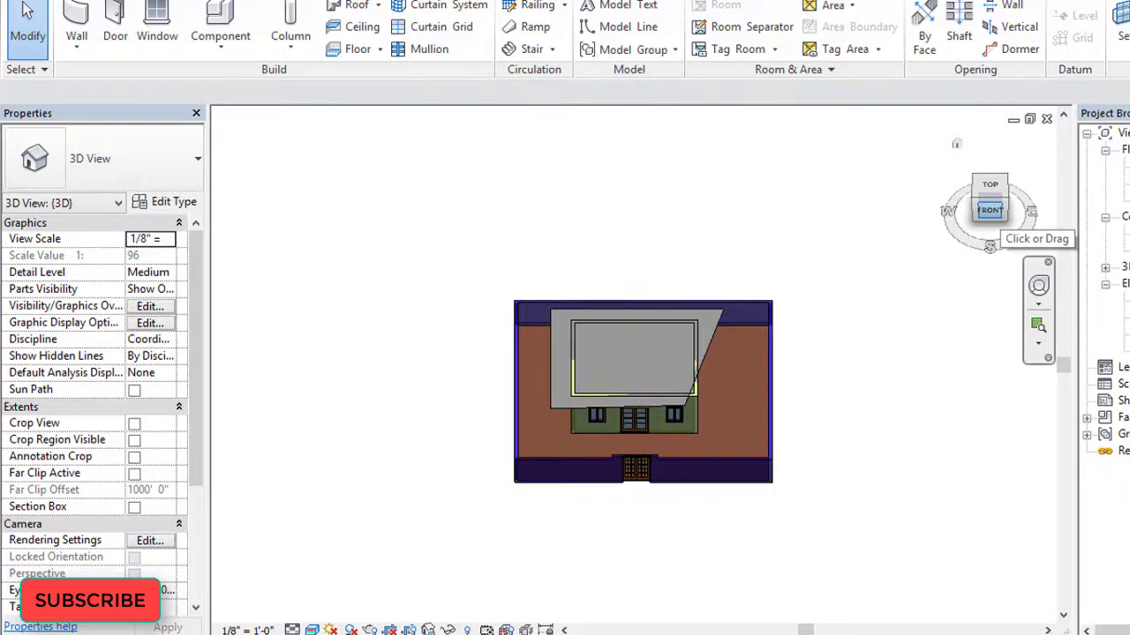